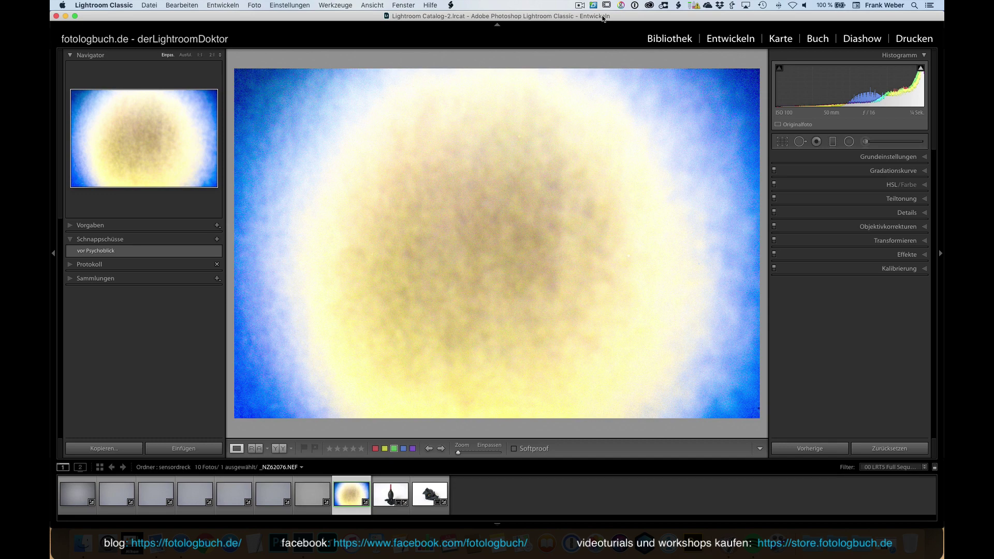
# Revert the grey test shot to its 'vor Psychoblick' snapshot
pyautogui.click(101, 253)
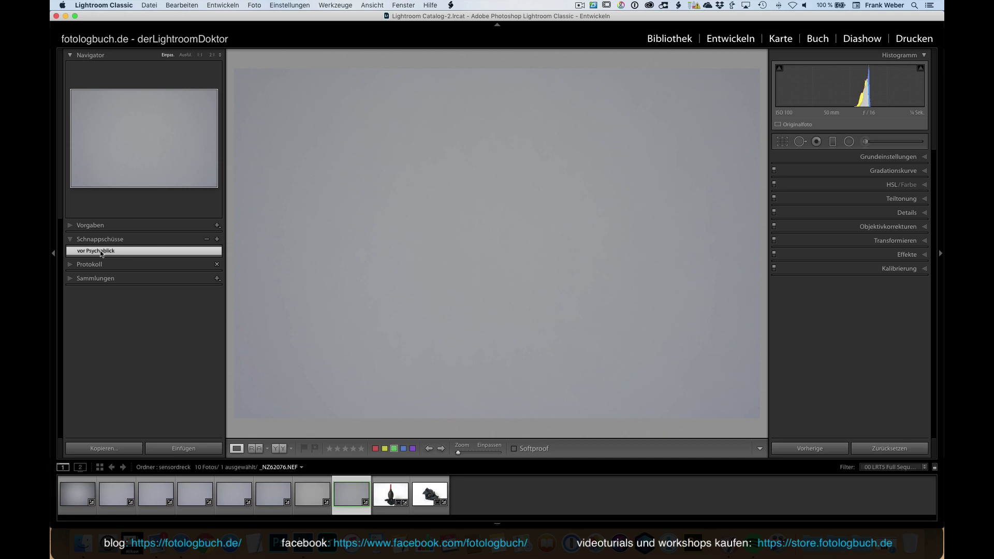
# Load the grey test shot _NZ62074.NEF from the filmstrip into Develop
pyautogui.click(311, 490)
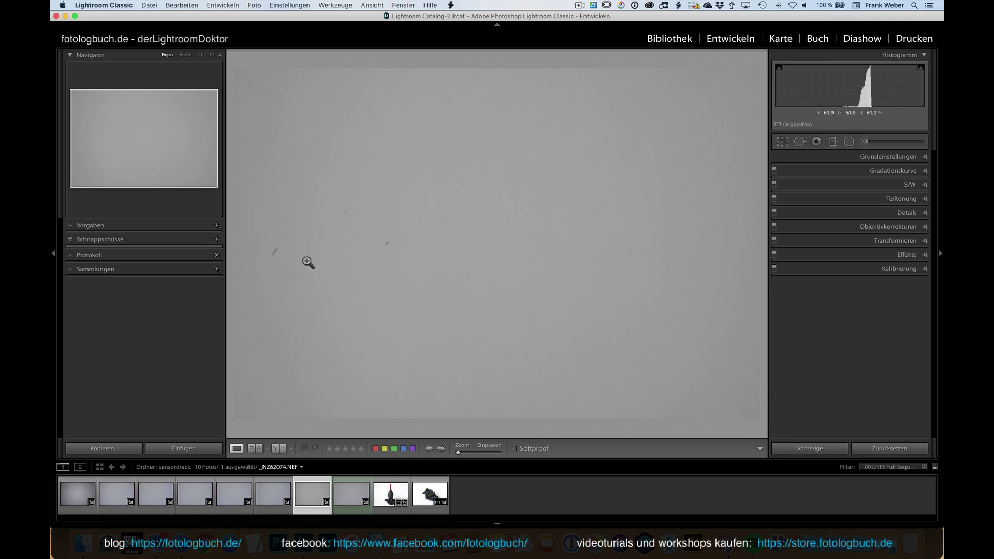
pyautogui.click(268, 487)
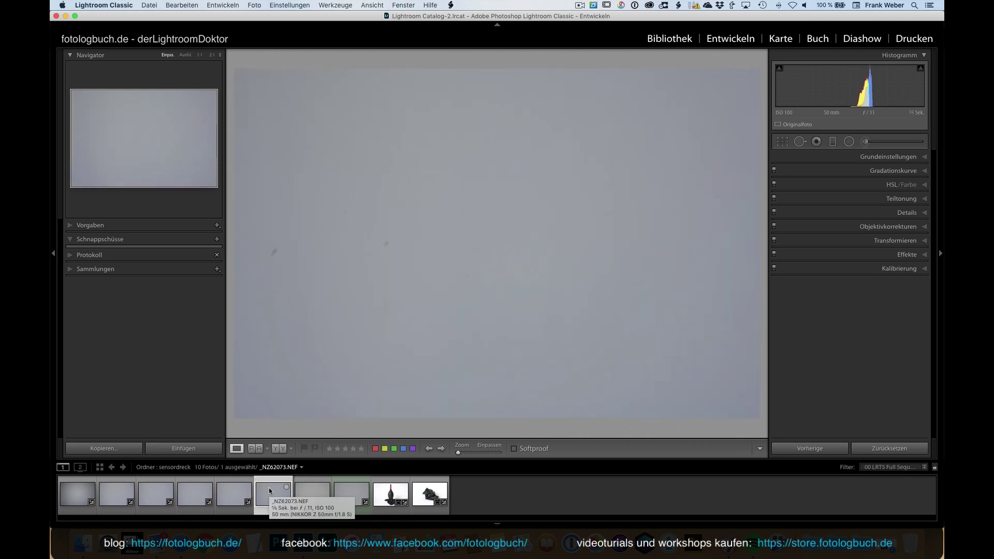
pyautogui.click(226, 495)
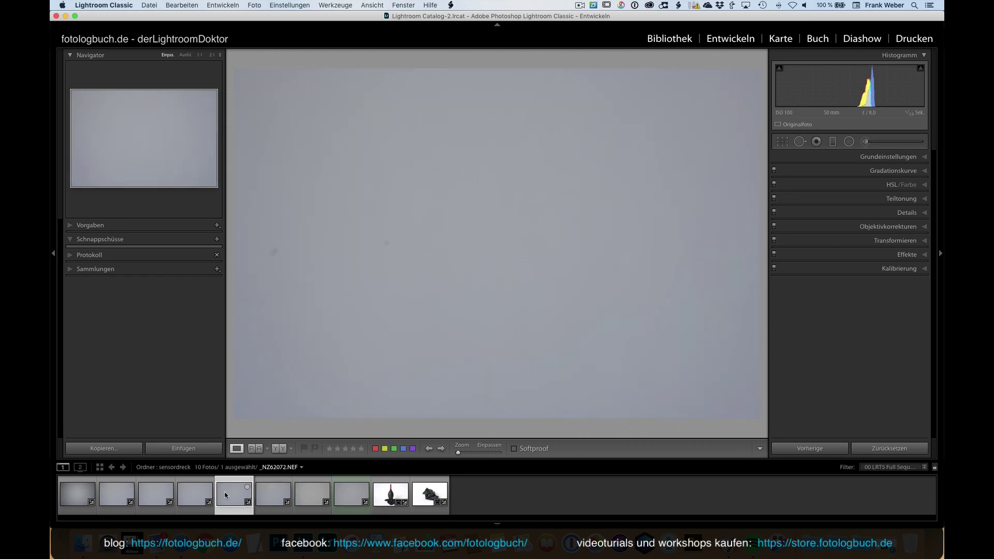
pyautogui.press('Left')
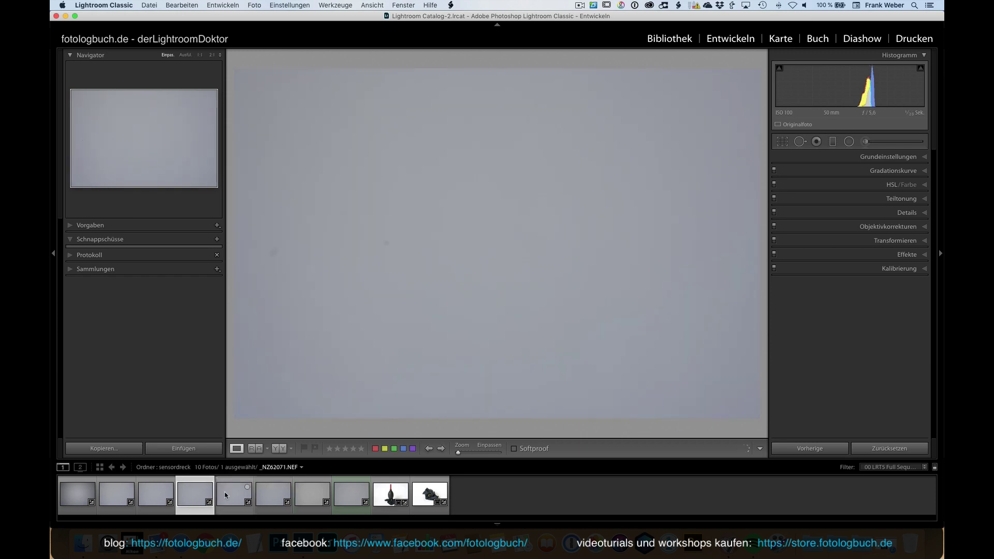
pyautogui.press('Left')
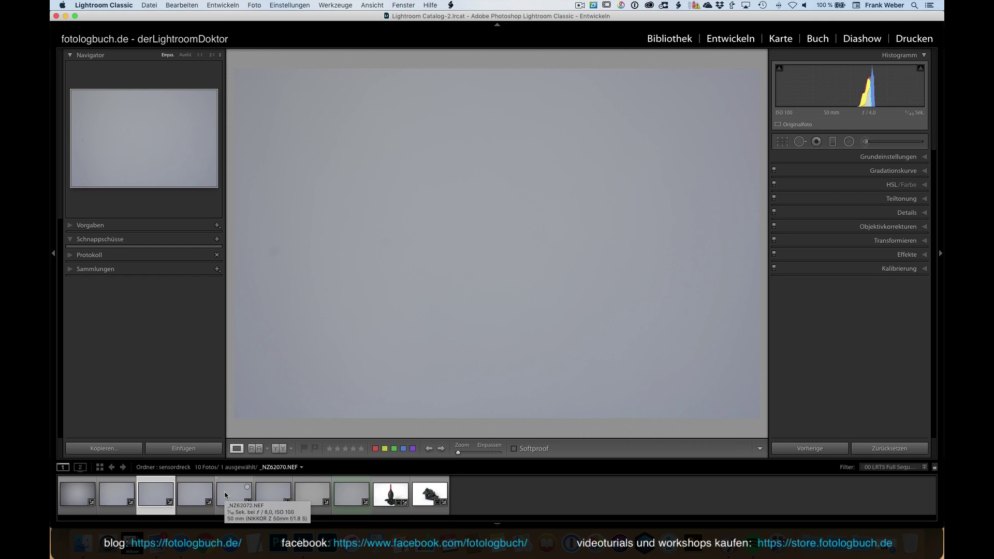
pyautogui.press('Left')
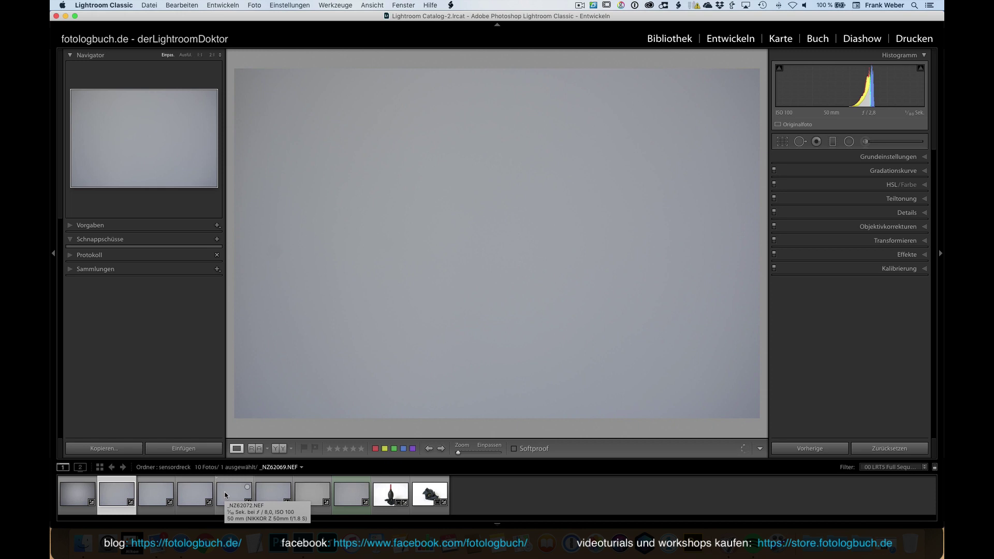
pyautogui.press('Left')
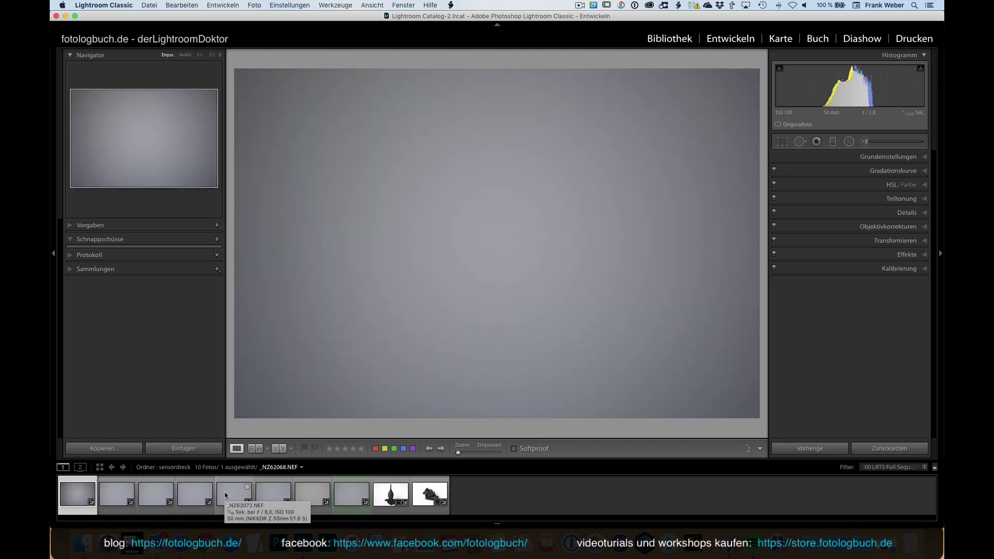
pyautogui.press('Right')
pyautogui.press('Right')
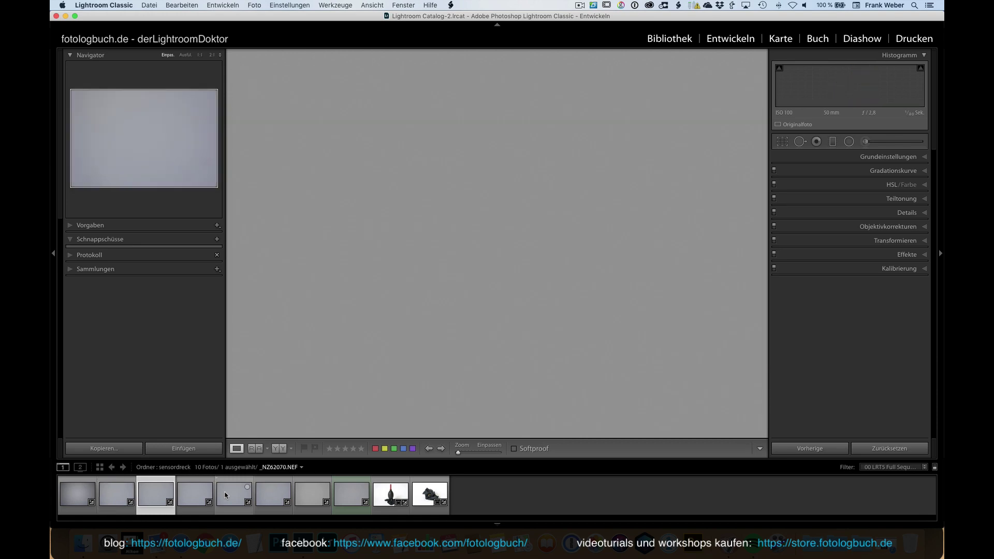
pyautogui.press('Right')
pyautogui.press('Right')
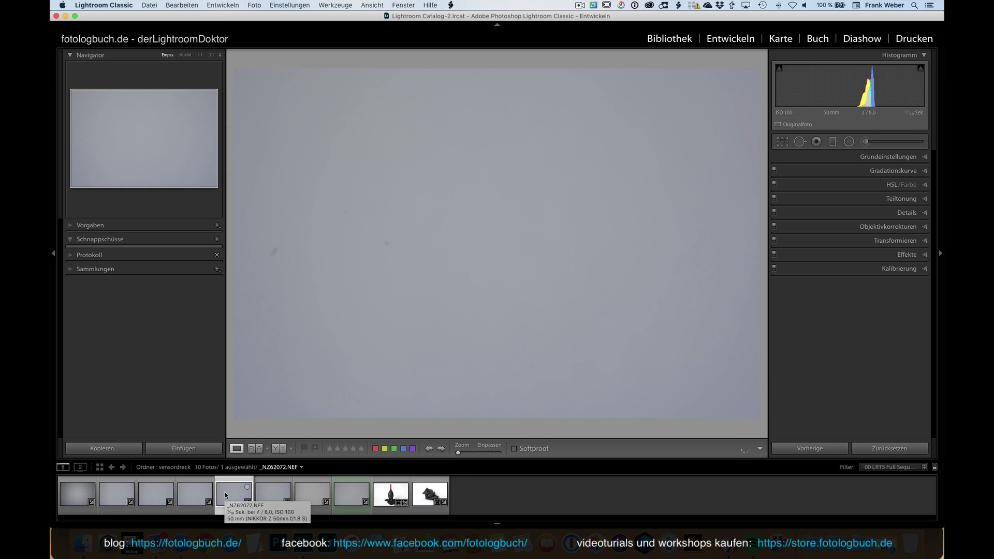
pyautogui.press('Right')
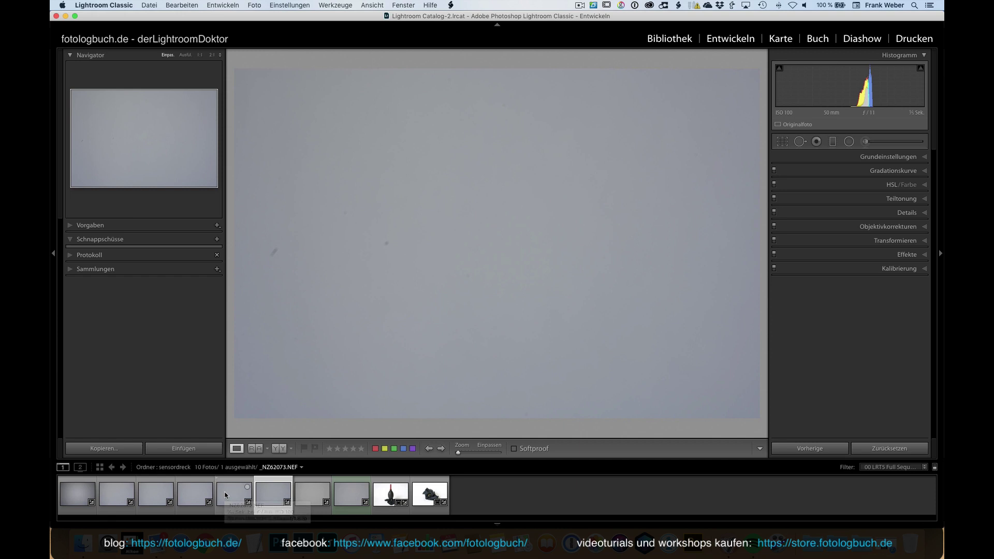
pyautogui.click(313, 491)
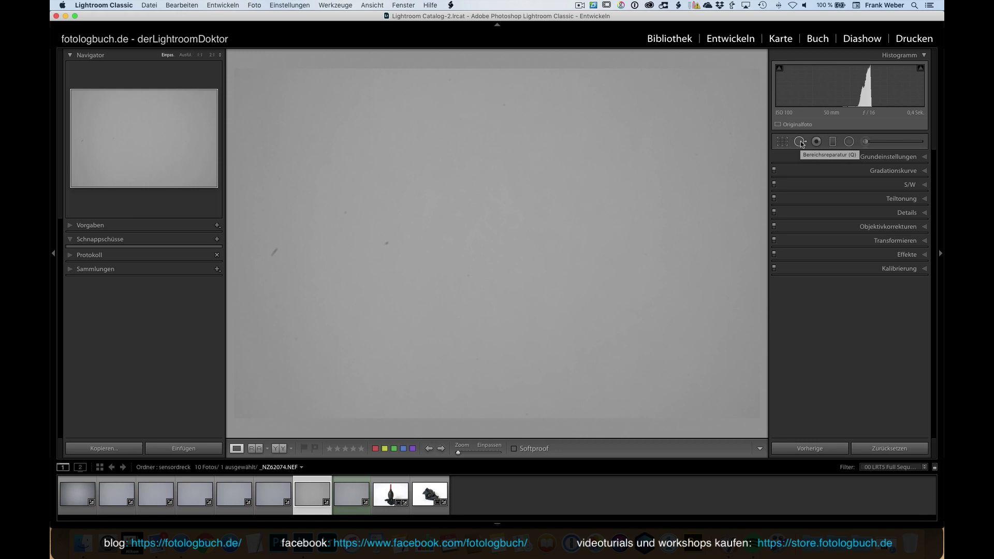
# Use Spot Removal with Visualize Spots to show dust as white specks on black
pyautogui.click(799, 141)
pyautogui.press('a')
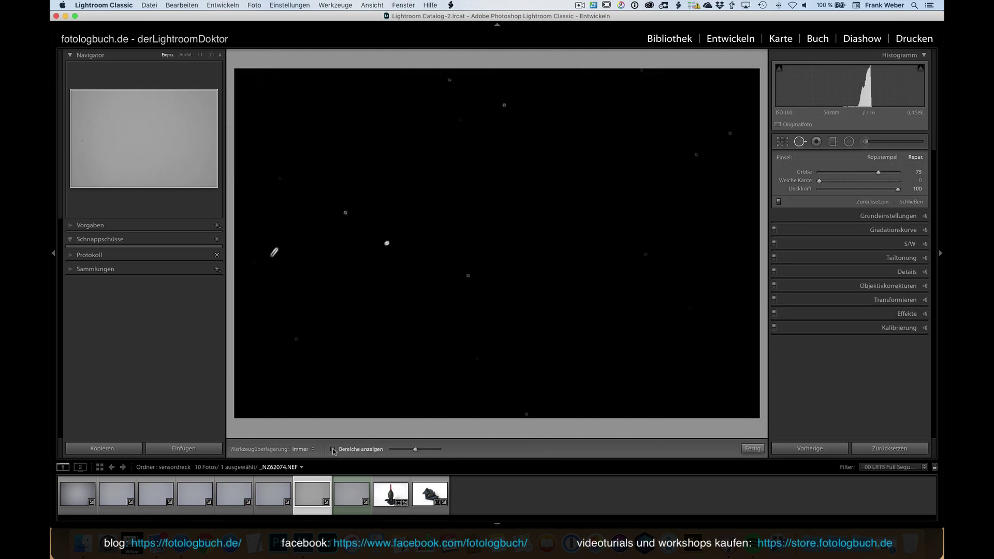
pyautogui.click(333, 449)
pyautogui.click(333, 449)
# Check the visualised spots on _NZ62072, _NZ62071, the f/5.6 shot, and f/16 _NZ62076.NEF
pyautogui.click(270, 496)
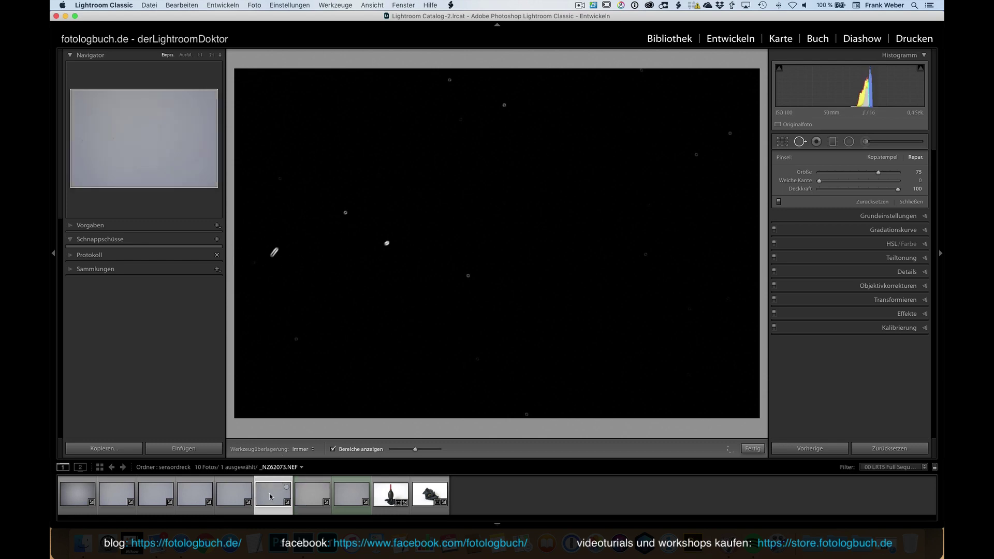
pyautogui.click(231, 489)
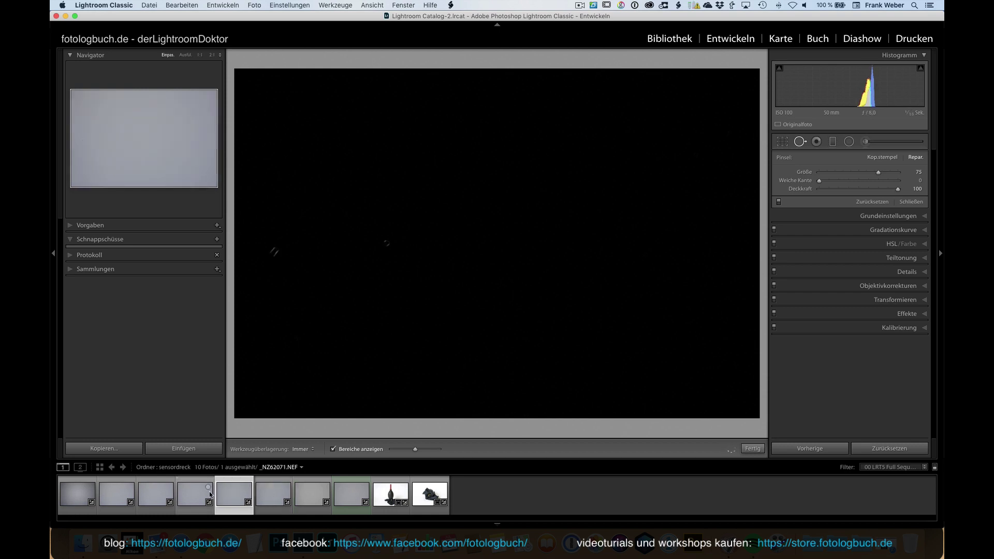
pyautogui.click(189, 491)
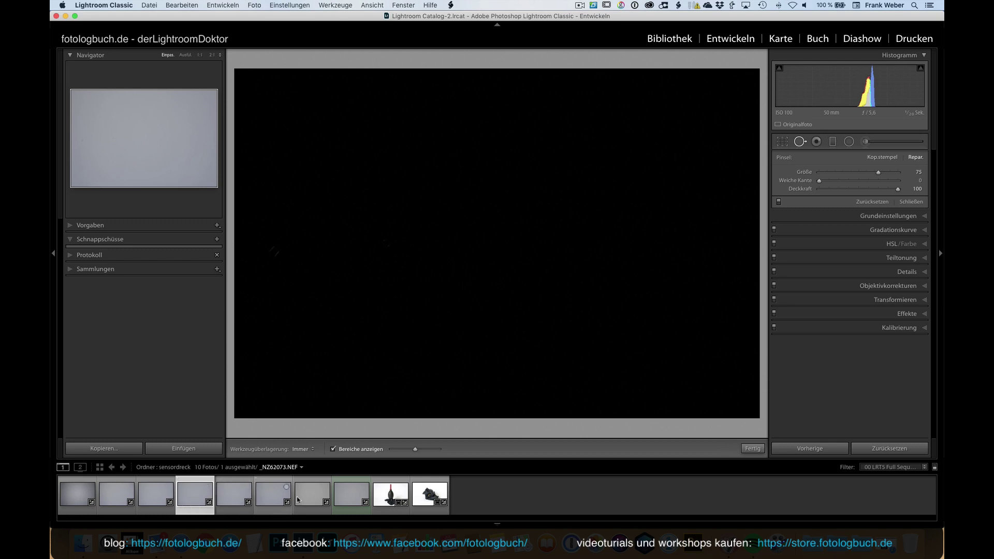
pyautogui.click(339, 492)
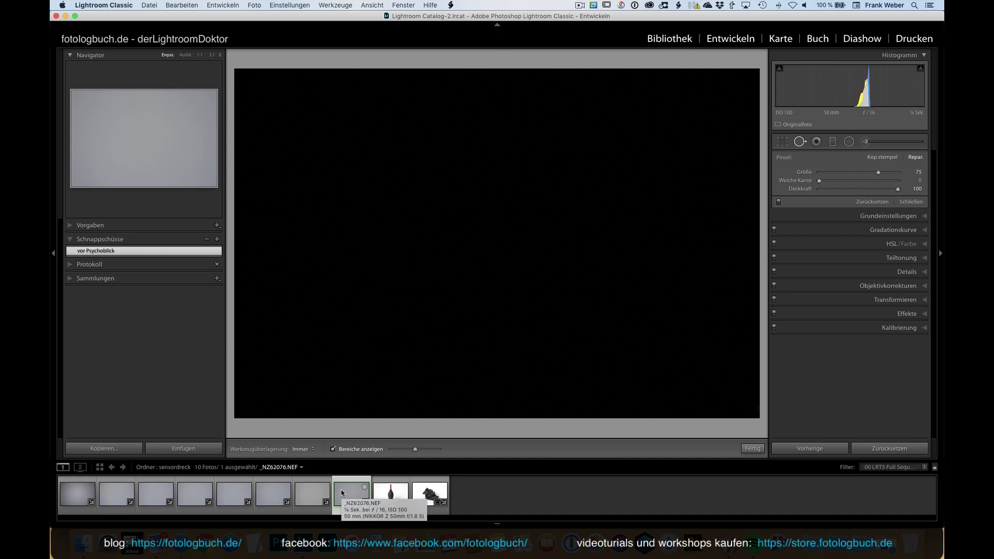
# Close Spot Removal, apply the sensorflecken-erkennen tone curve to _NZ62076.NEF, then show _NZ62074.NEF
pyautogui.click(333, 449)
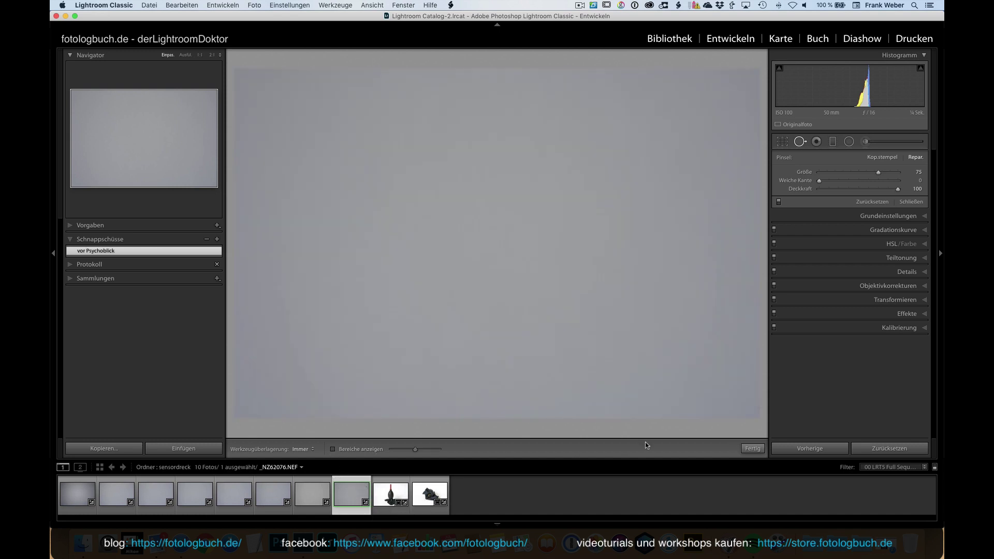
pyautogui.click(752, 449)
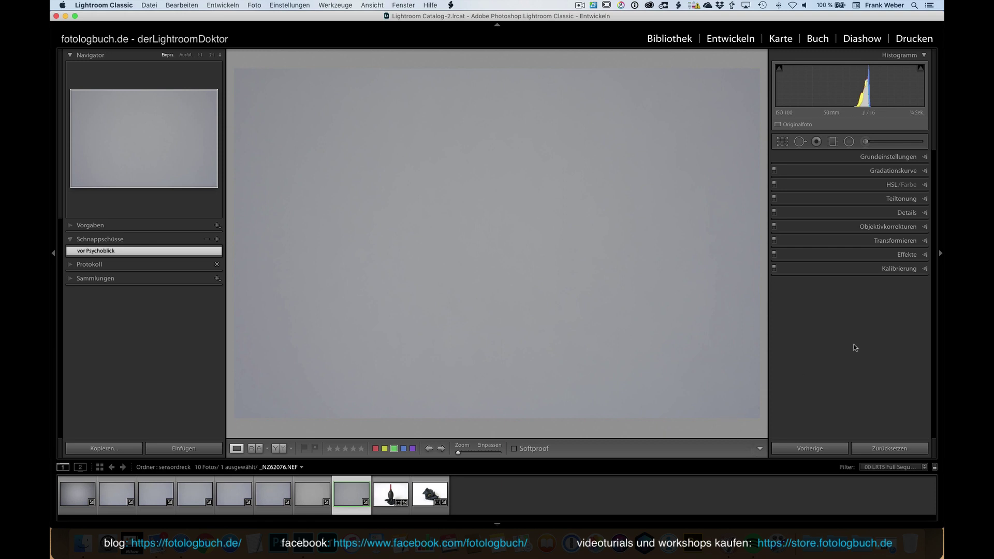
pyautogui.click(856, 170)
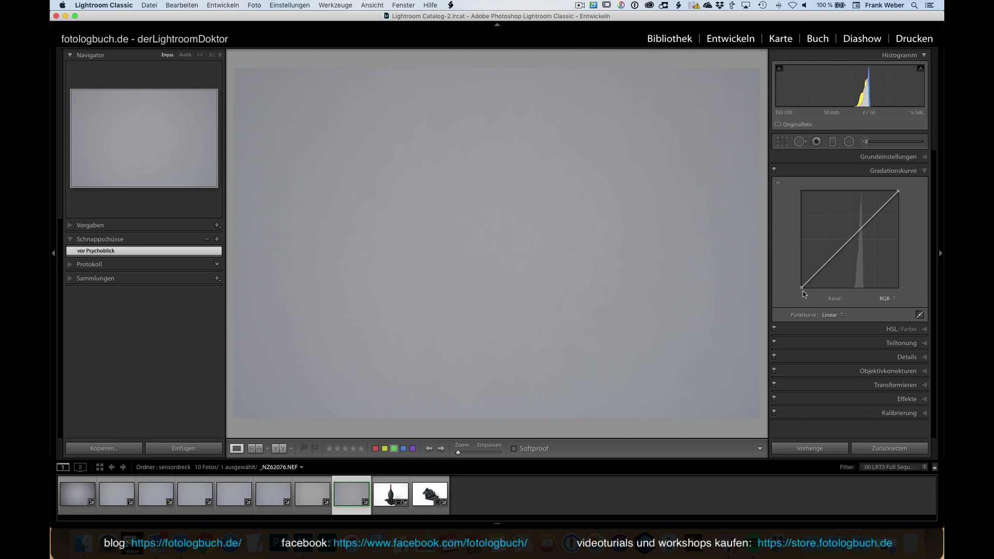
pyautogui.click(828, 314)
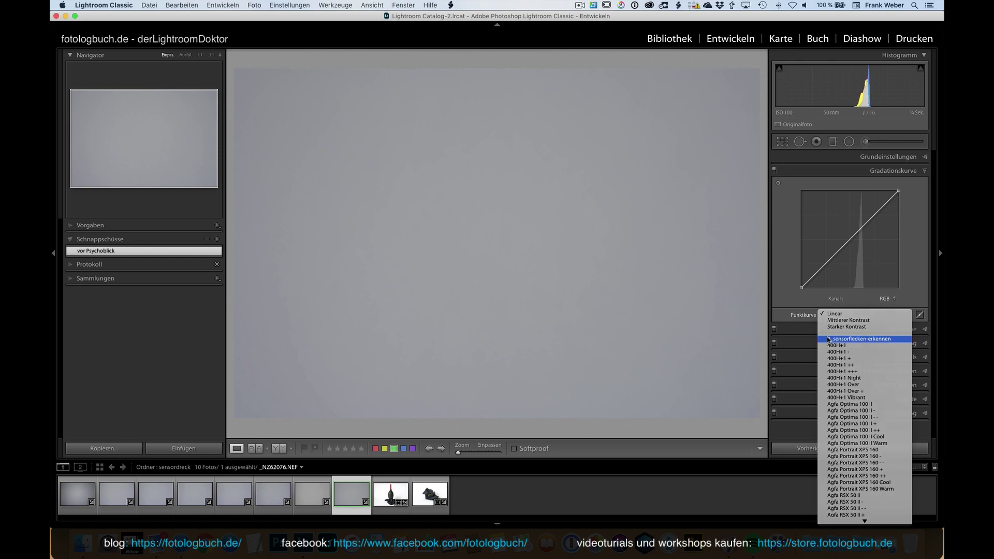
pyautogui.click(828, 339)
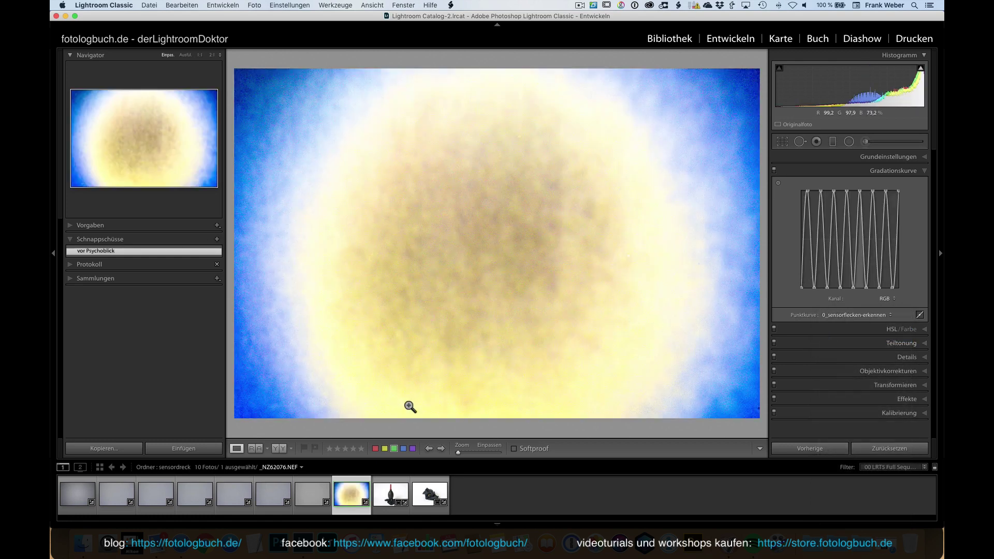
pyautogui.click(305, 492)
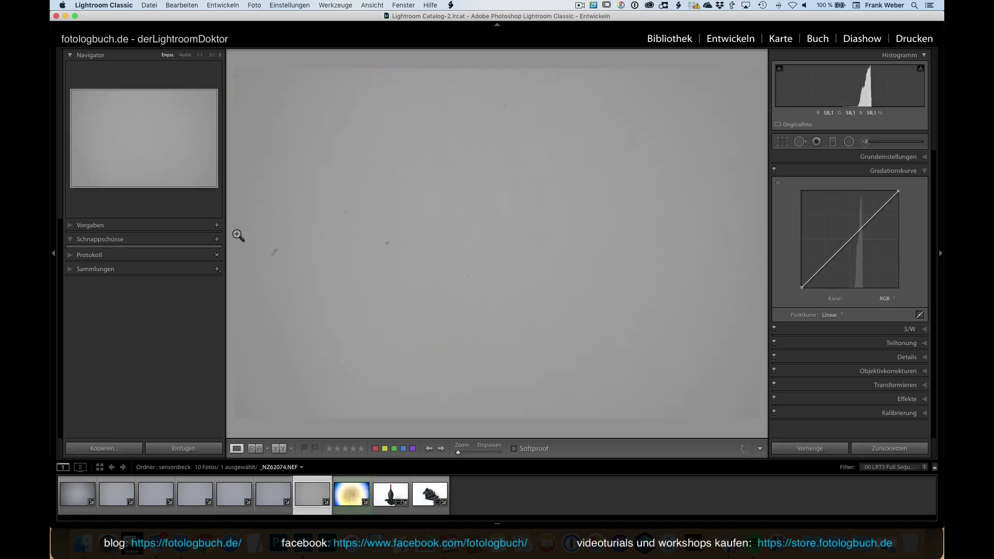
# Apply 0_sensorflecken-erkennen to _NZ62074, compare with the yellow-blue shot, then return to _NZ62074
pyautogui.click(828, 315)
pyautogui.click(837, 341)
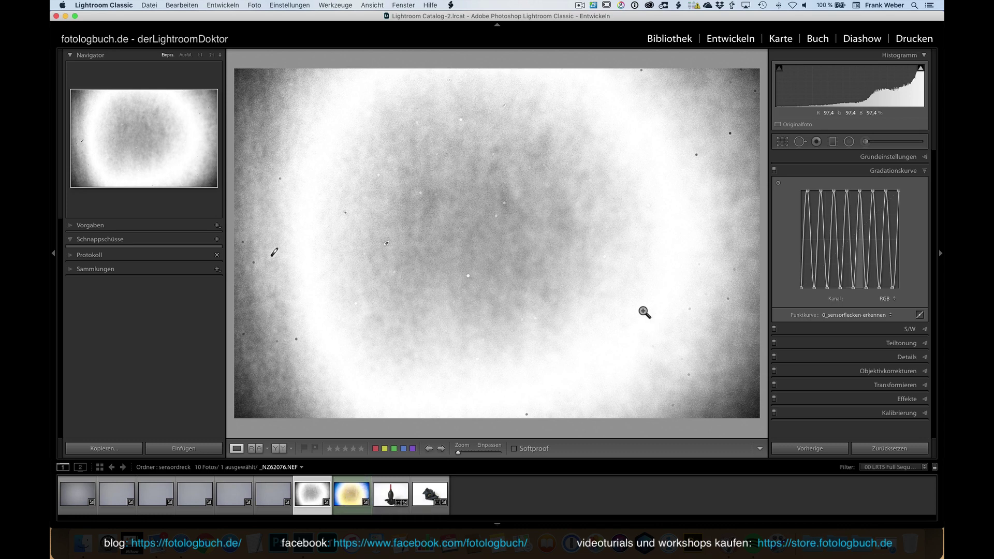
pyautogui.click(351, 496)
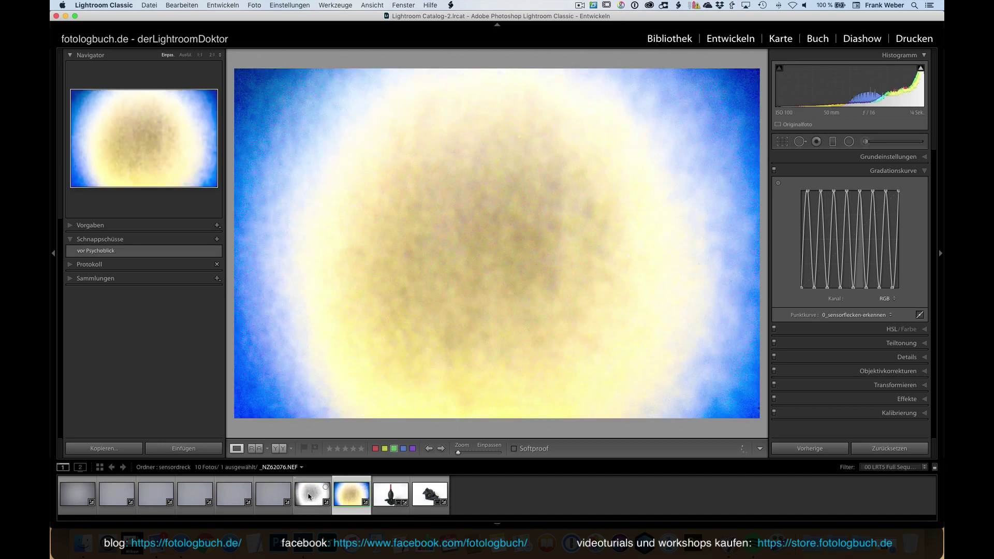
pyautogui.click(309, 496)
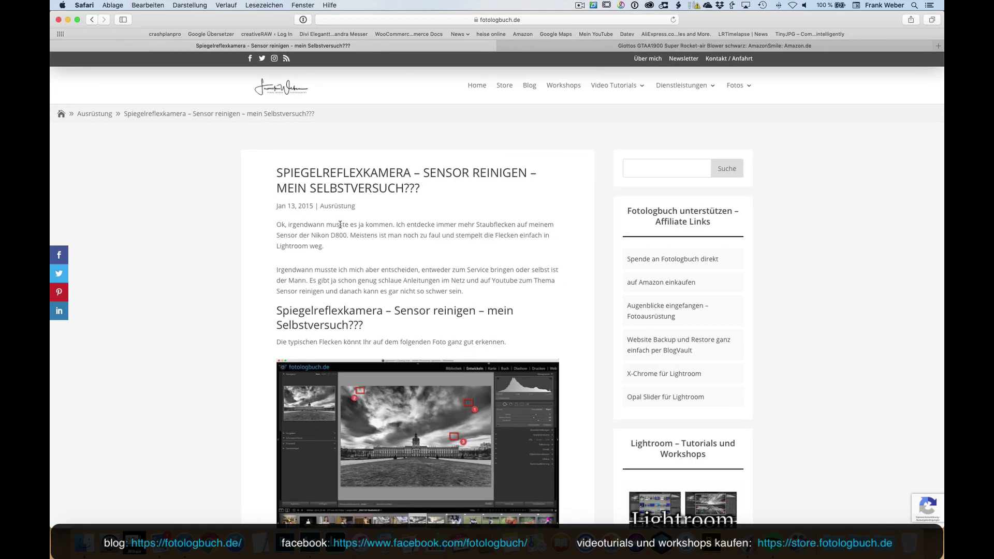
# Skim down the fotologbuch.de sensor-cleaning article and back up
pyautogui.scroll(-2, 340, 224)
pyautogui.scroll(-5, 340, 224)
pyautogui.scroll(-3, 340, 224)
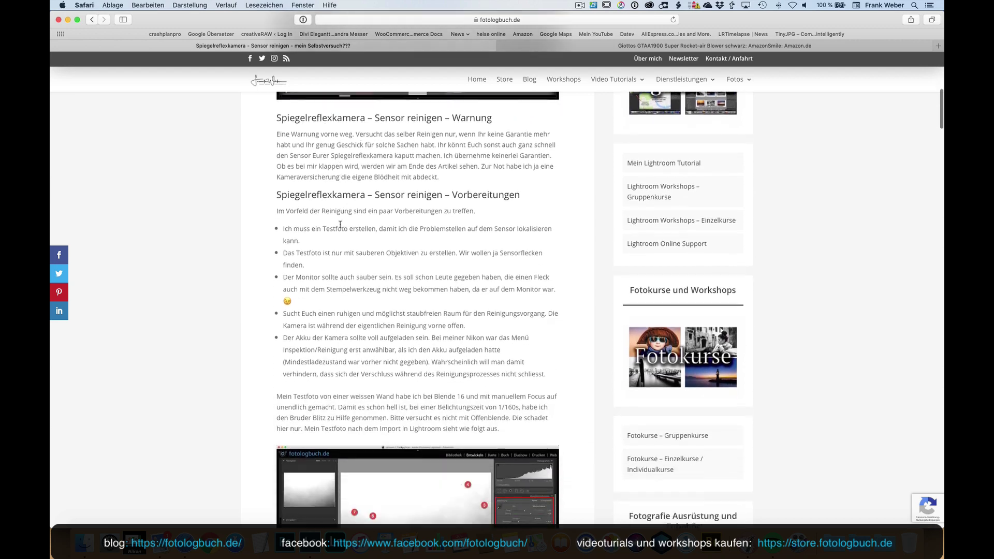
pyautogui.scroll(-2, 340, 224)
pyautogui.scroll(-3, 340, 224)
pyautogui.scroll(-3, 340, 224)
pyautogui.scroll(-3, 340, 224)
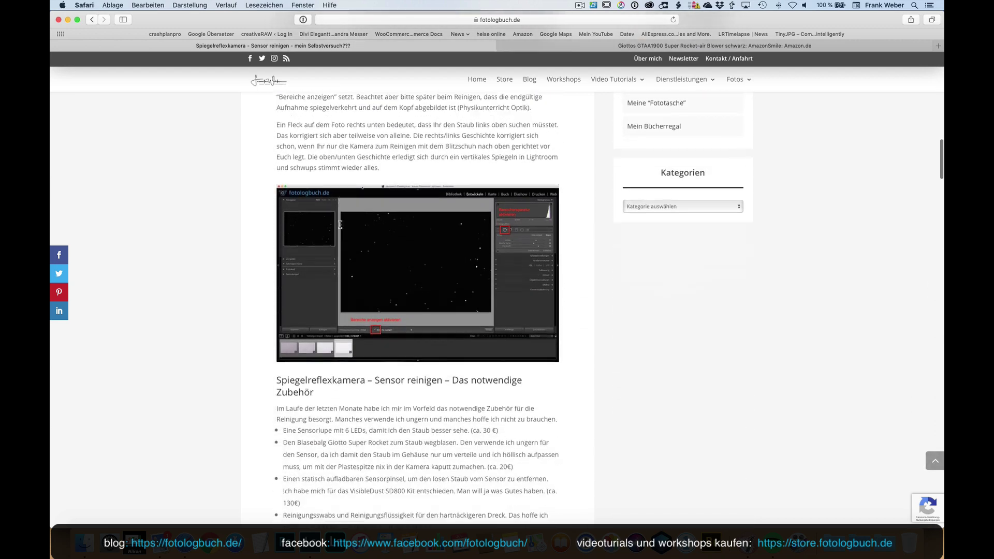
pyautogui.scroll(-4, 342, 225)
pyautogui.scroll(-5, 343, 226)
pyautogui.scroll(-2, 346, 229)
pyautogui.scroll(2, 346, 228)
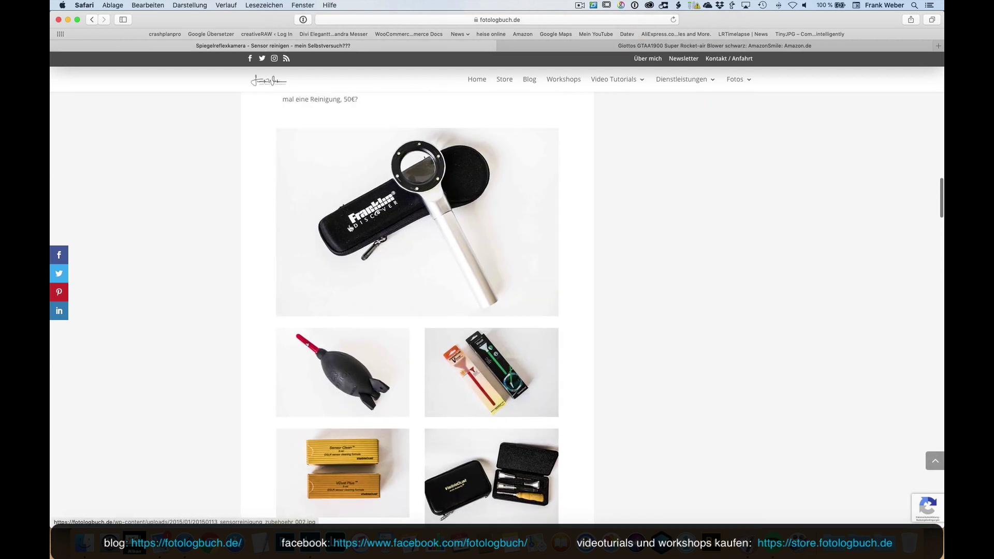
pyautogui.scroll(1, 437, 343)
pyautogui.scroll(5, 437, 343)
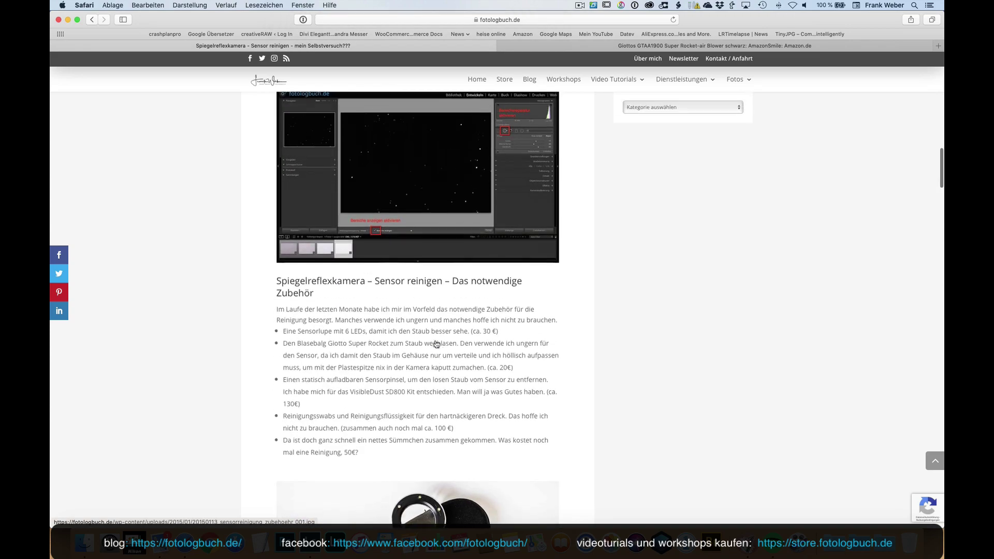
pyautogui.scroll(5, 437, 344)
pyautogui.scroll(2, 436, 344)
pyautogui.scroll(5, 437, 343)
pyautogui.scroll(5, 437, 343)
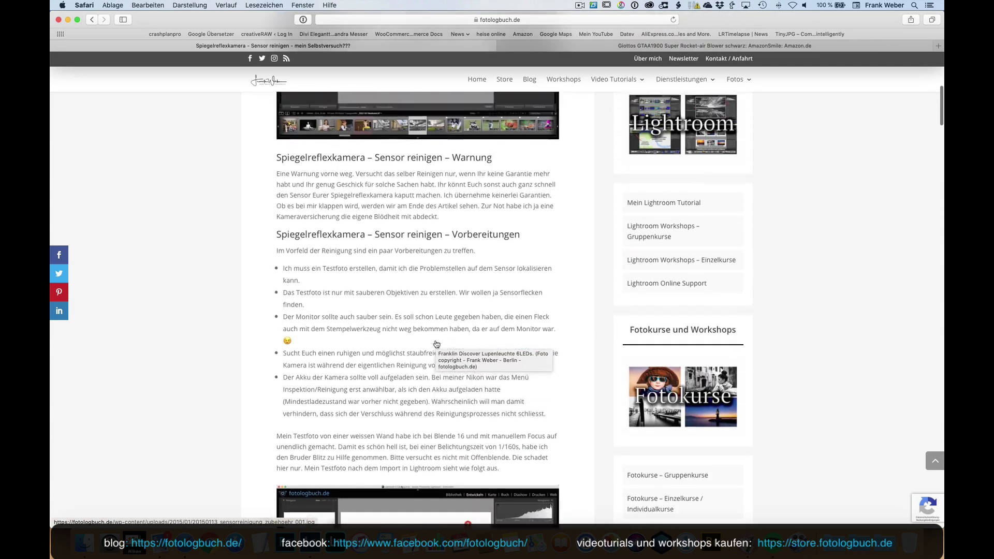
pyautogui.scroll(5, 436, 342)
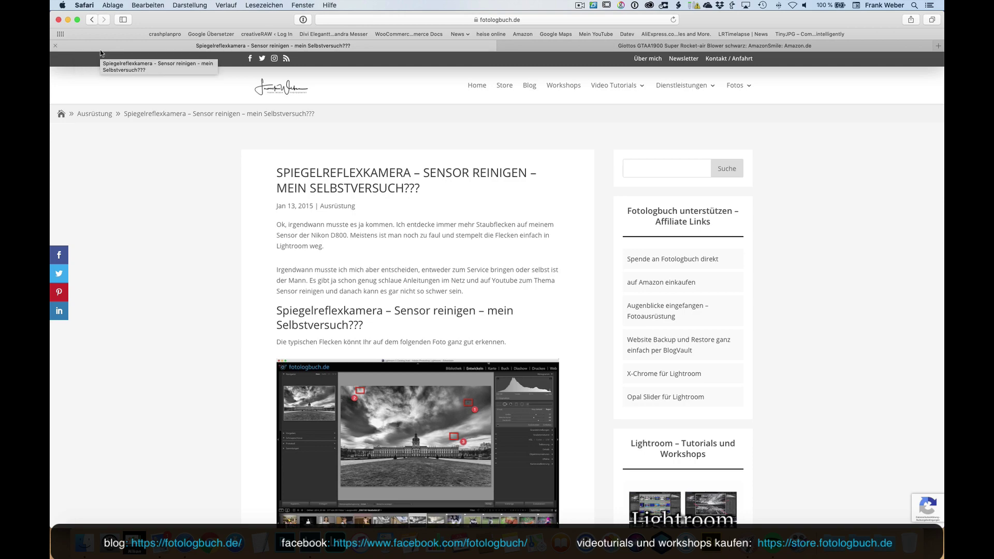
# Read down to the Zubehör accessory photos, then bring up the Amazon Giottos blower page
pyautogui.scroll(-3, 350, 315)
pyautogui.scroll(-5, 350, 316)
pyautogui.scroll(-4, 350, 315)
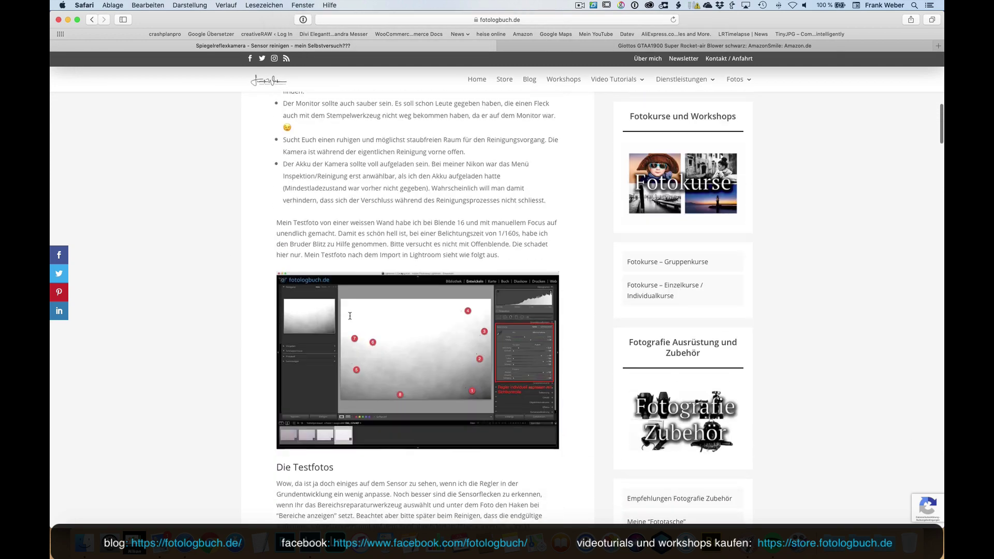
pyautogui.scroll(-3, 350, 315)
pyautogui.scroll(-3, 349, 315)
pyautogui.scroll(-5, 350, 315)
pyautogui.scroll(-8, 350, 315)
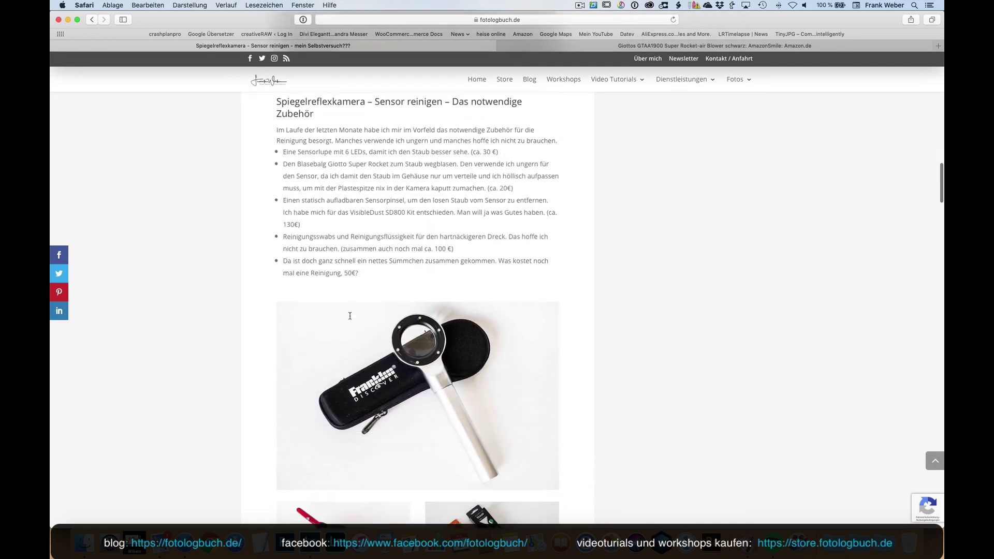
pyautogui.scroll(-4, 350, 315)
pyautogui.scroll(-3, 350, 316)
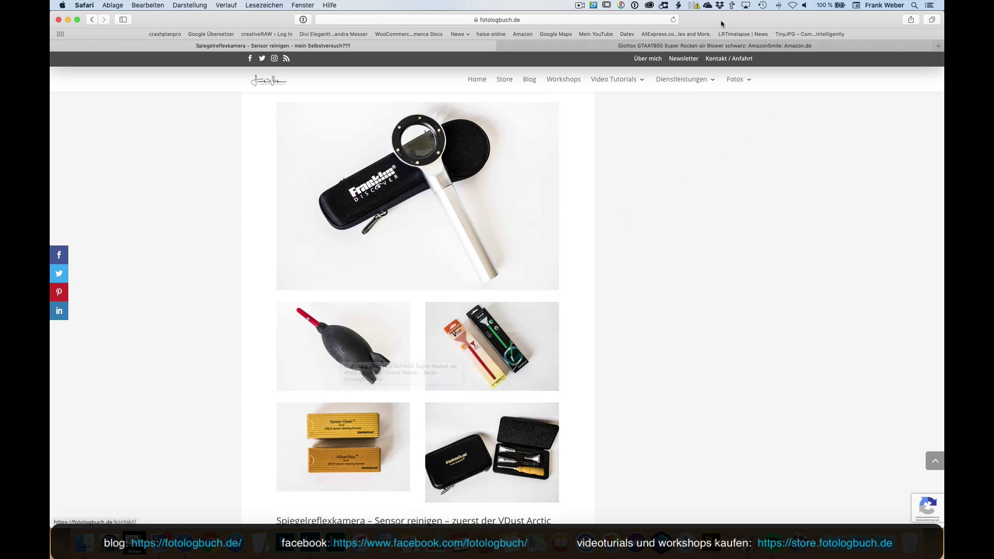
pyautogui.click(669, 46)
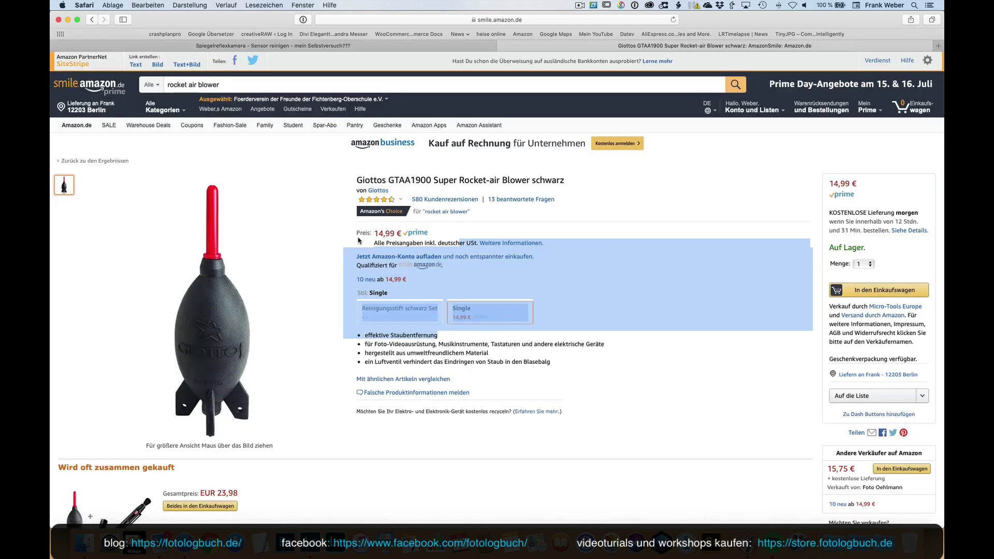
pyautogui.click(287, 331)
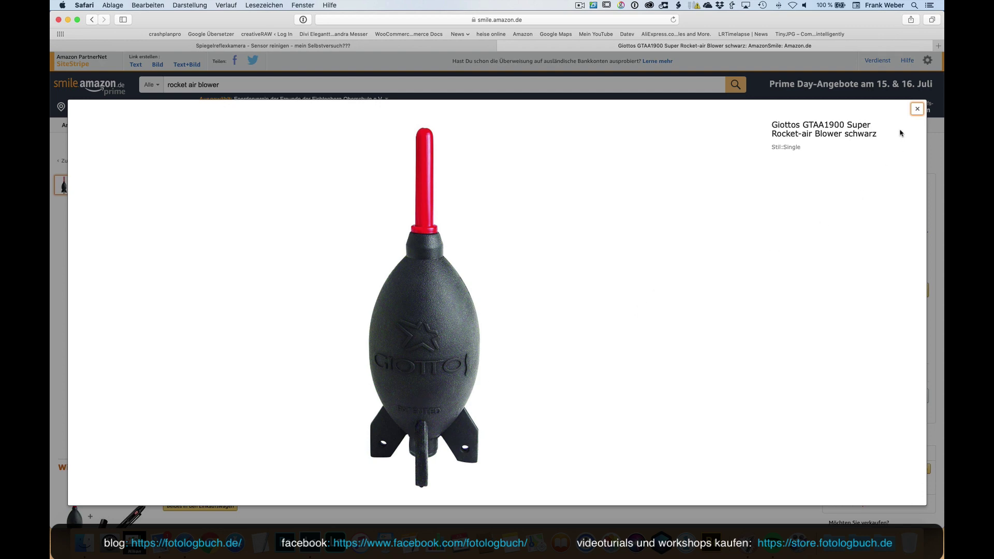
pyautogui.click(917, 110)
pyautogui.moveTo(212, 310)
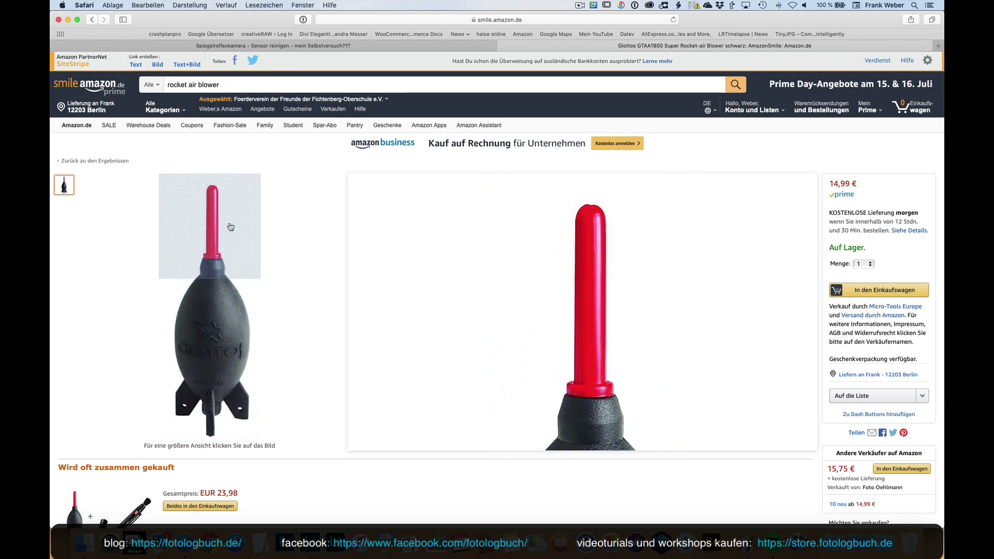
# Minimize Safari and view the rocket blower photos in Lightroom, ending on _NZ60056.NEF
pyautogui.click(67, 20)
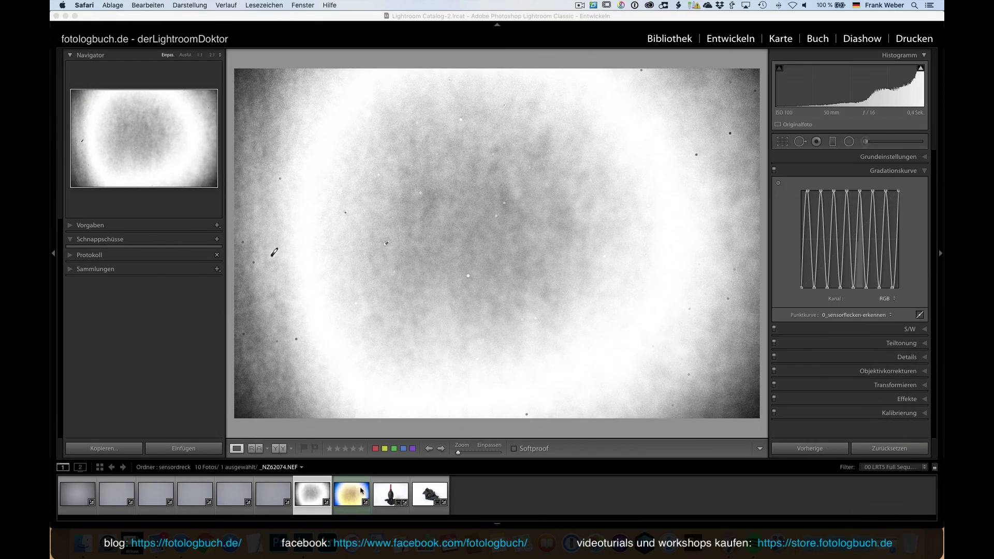
pyautogui.click(390, 492)
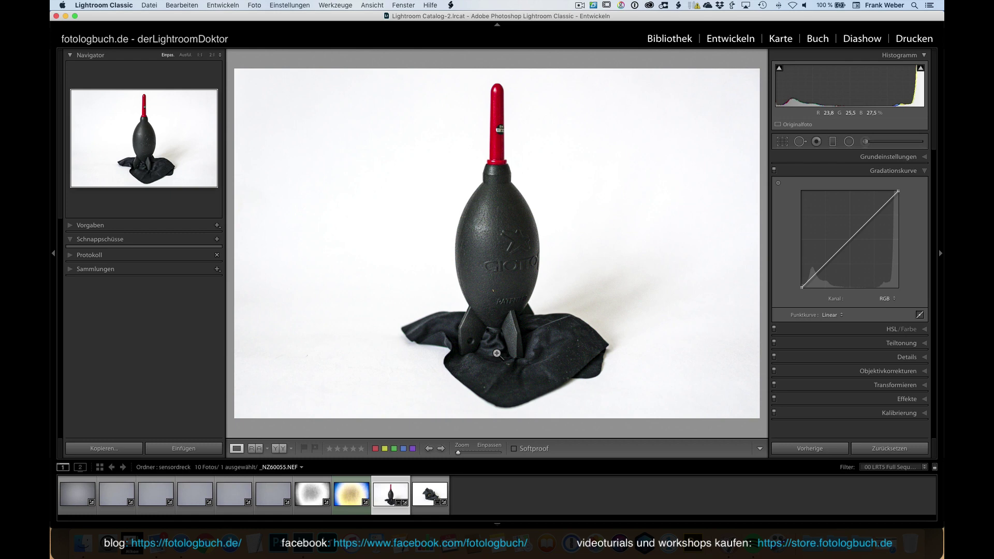
pyautogui.press('Right')
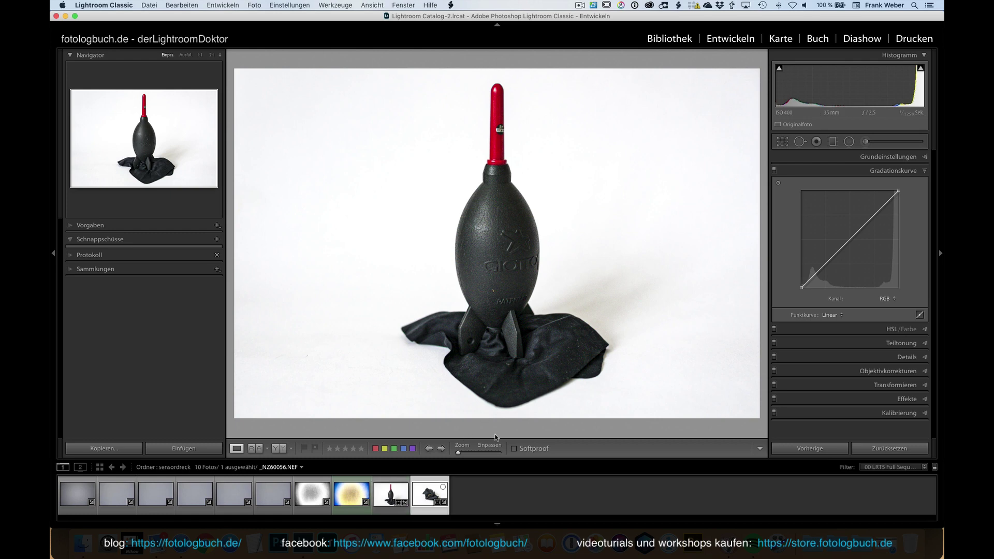